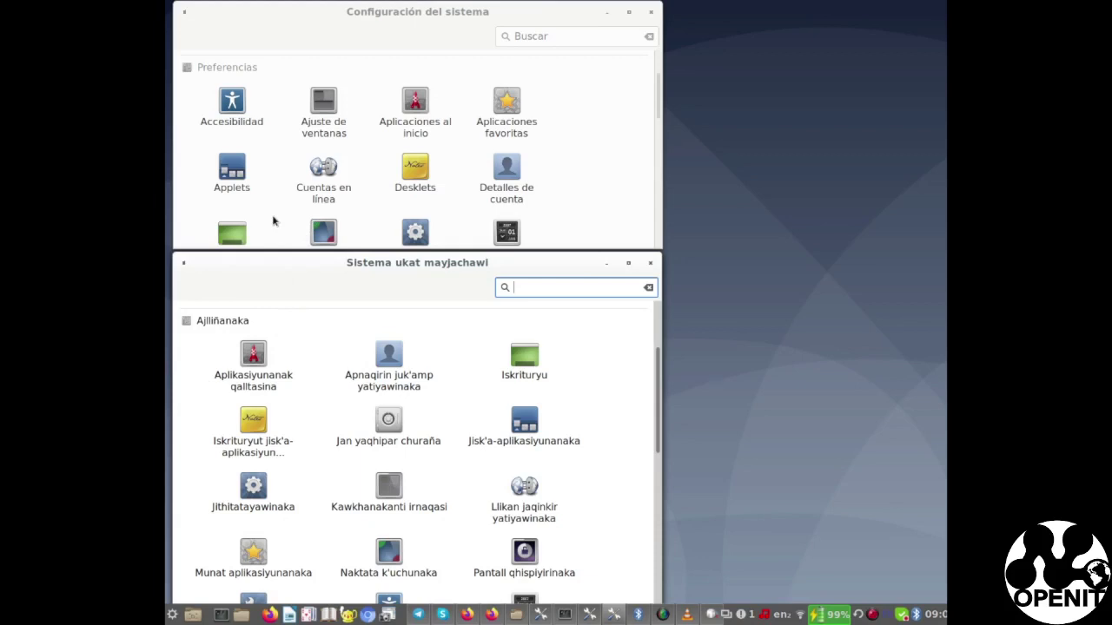
Compare the Preferences items listed in the Spanish system settings window with those in the Aymara one
scroll(282, 192, "down", 1)
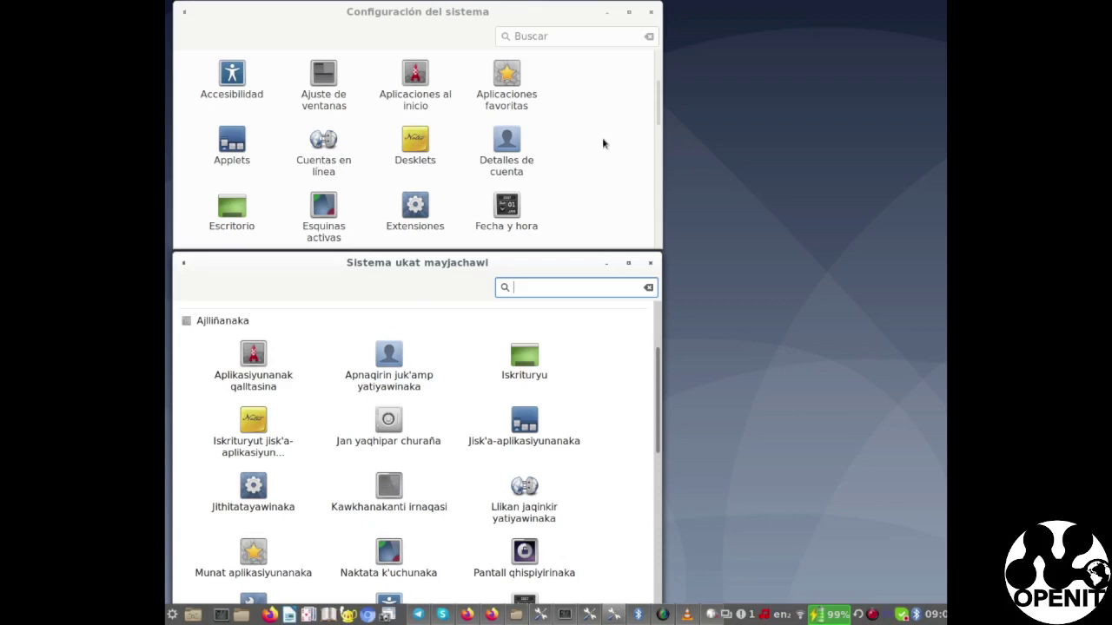
scroll(604, 143, "down", 1)
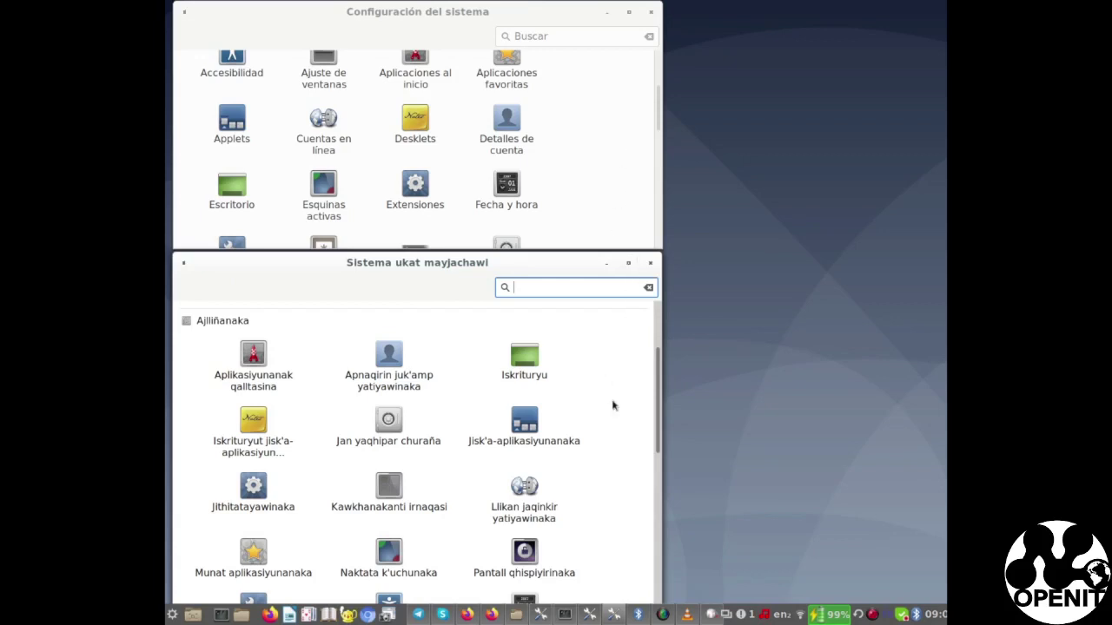
scroll(612, 400, "down", 1)
scroll(612, 400, "up", 3)
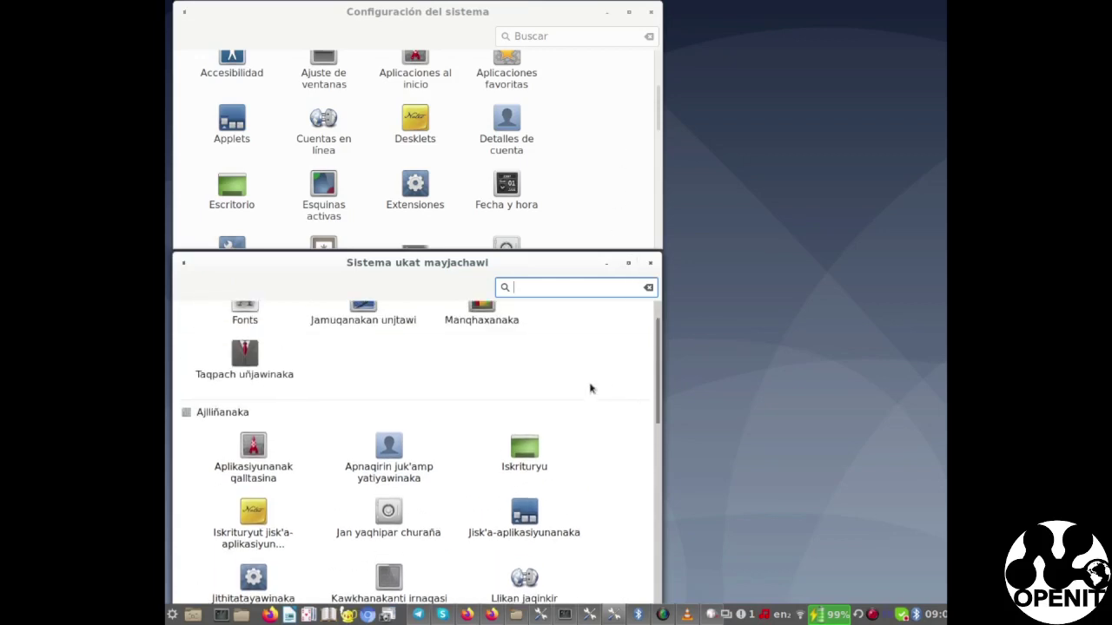
scroll(589, 388, "down", 5)
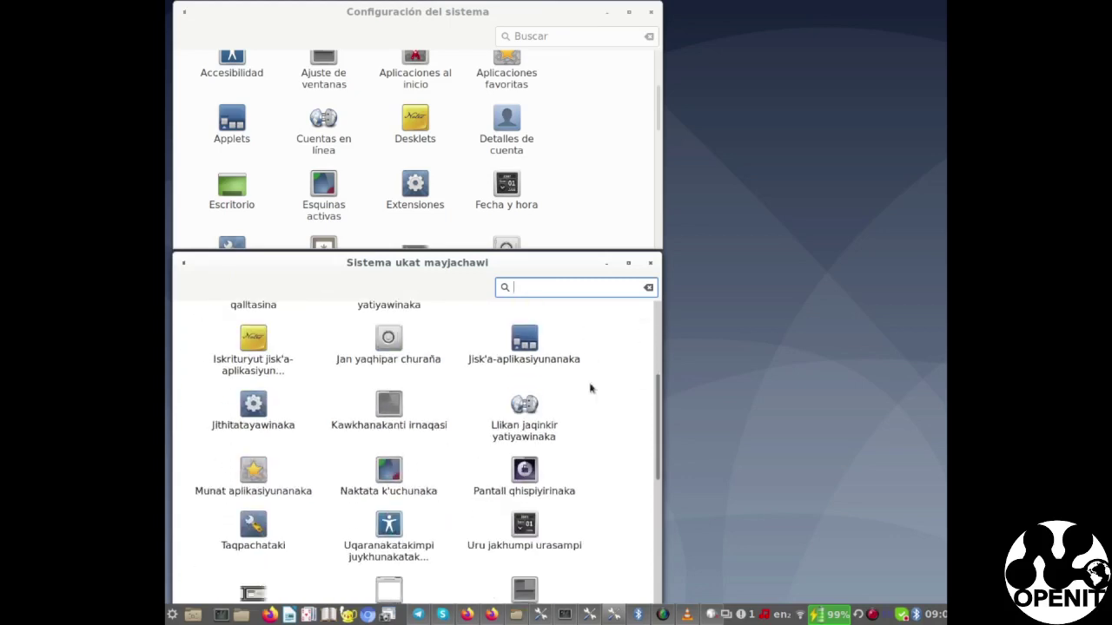
scroll(590, 388, "down", 3)
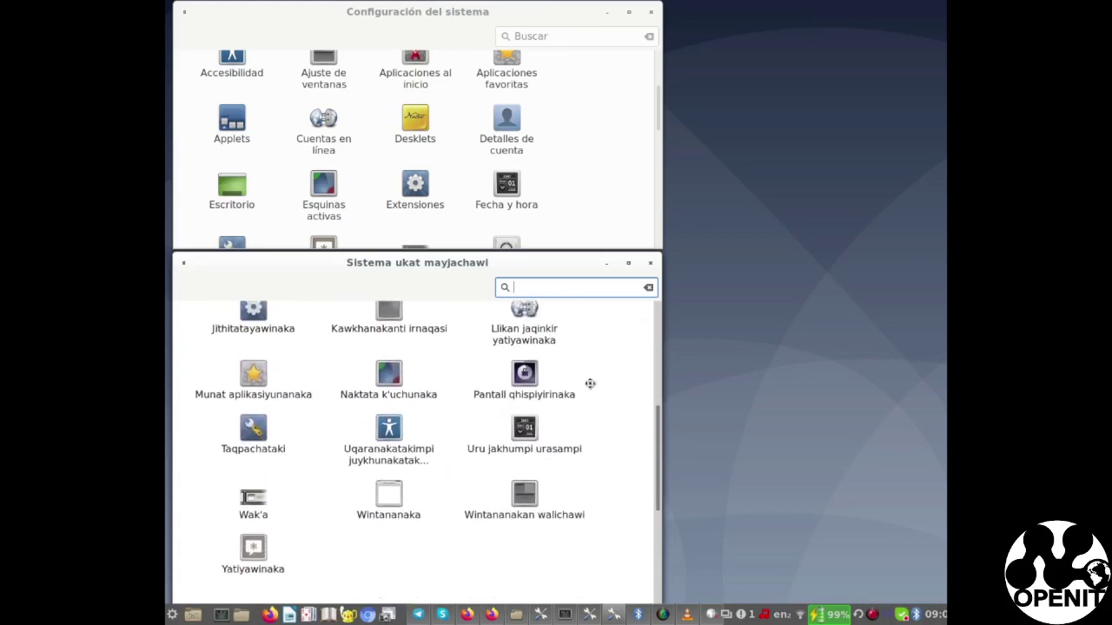
scroll(589, 383, "down", 2)
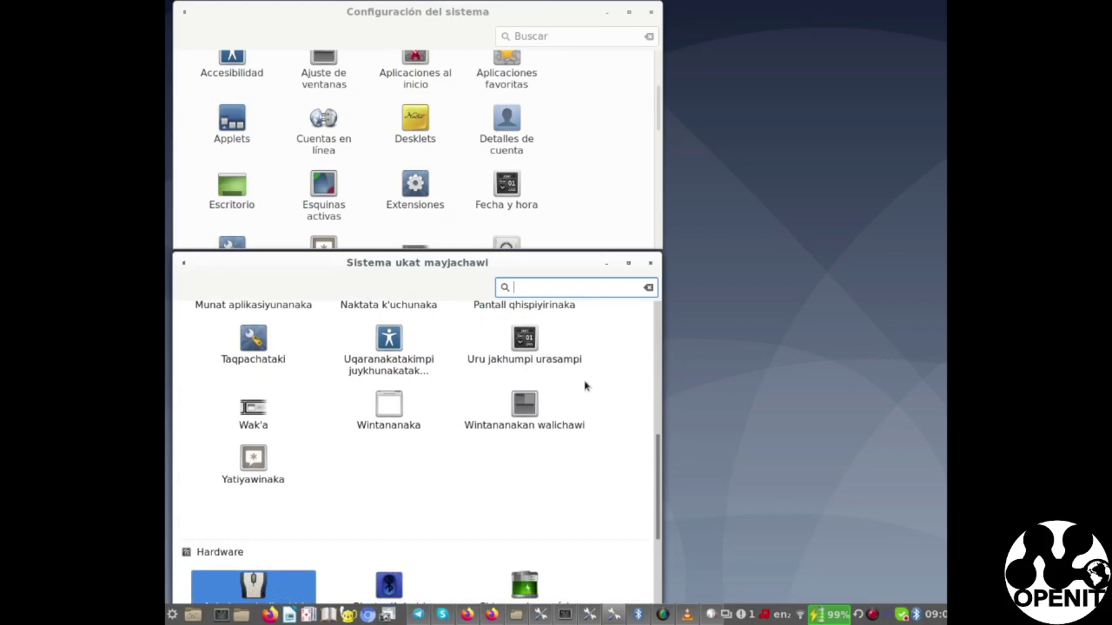
scroll(276, 115, "up", 3)
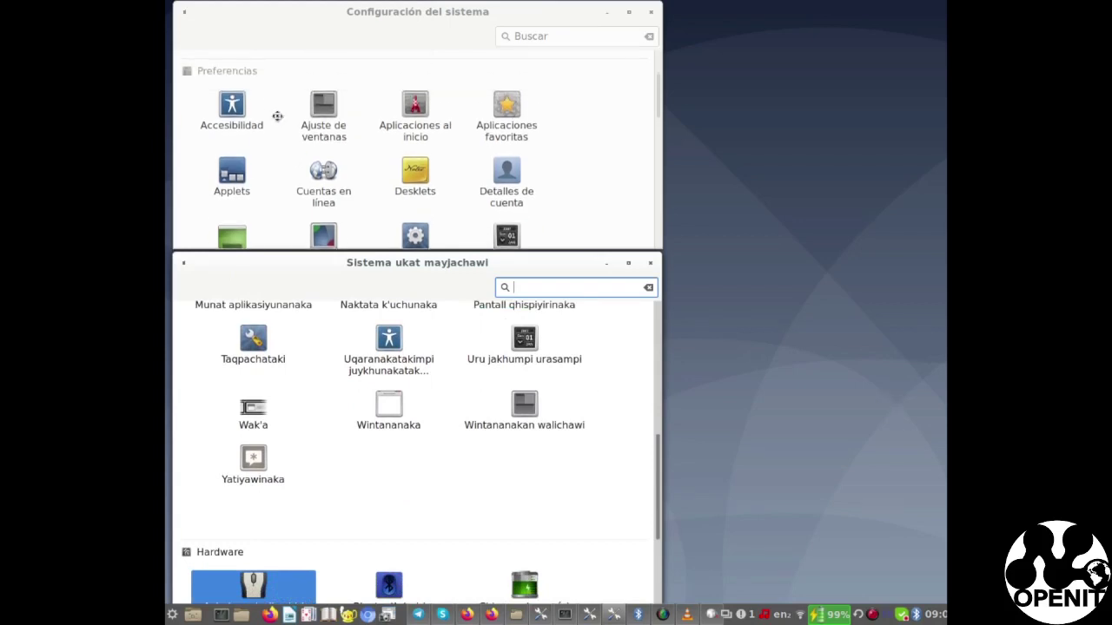
Open the accessibility settings in both the Spanish window (Accesibilidad) and the Aymara window (Uqaranakatakimpi juykhunakatakimpi)
scroll(223, 109, "down", 1)
left_click(235, 87)
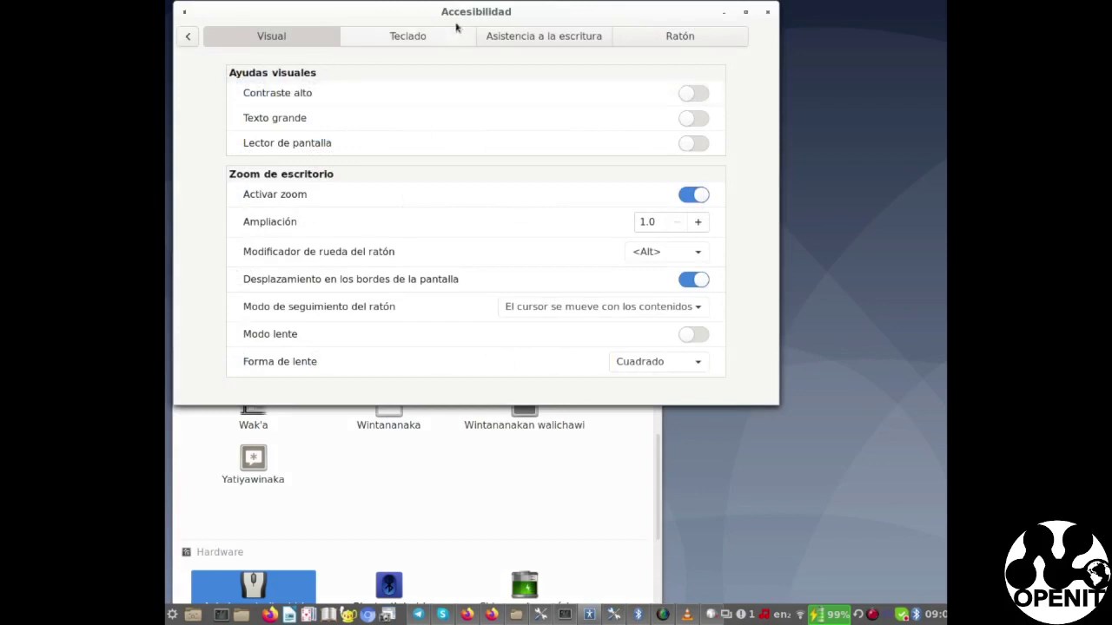
left_click(450, 454)
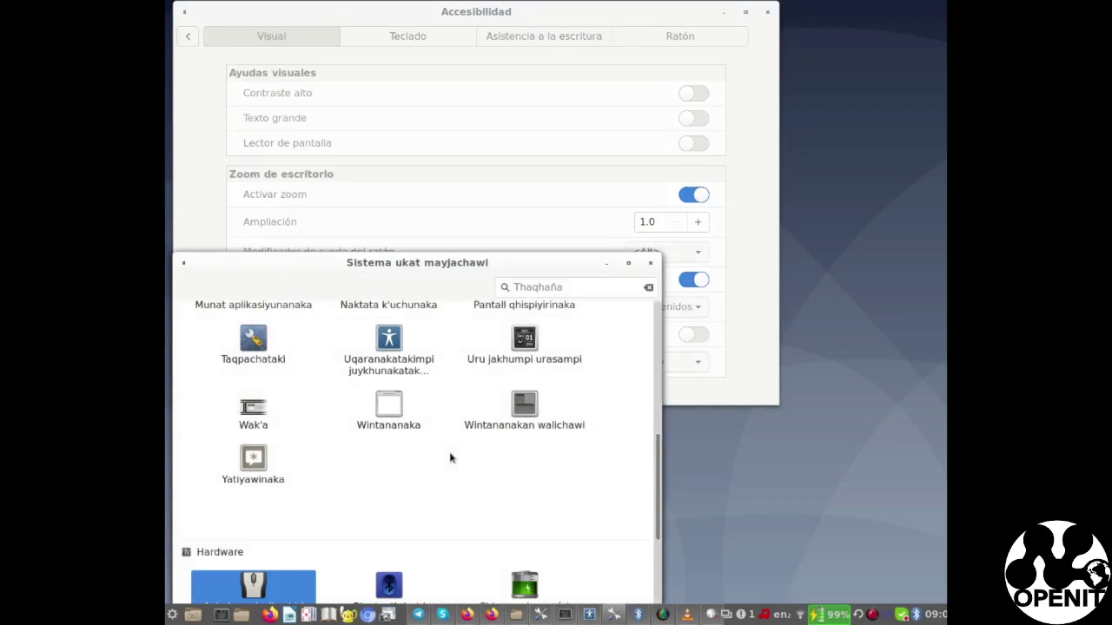
left_click(382, 351)
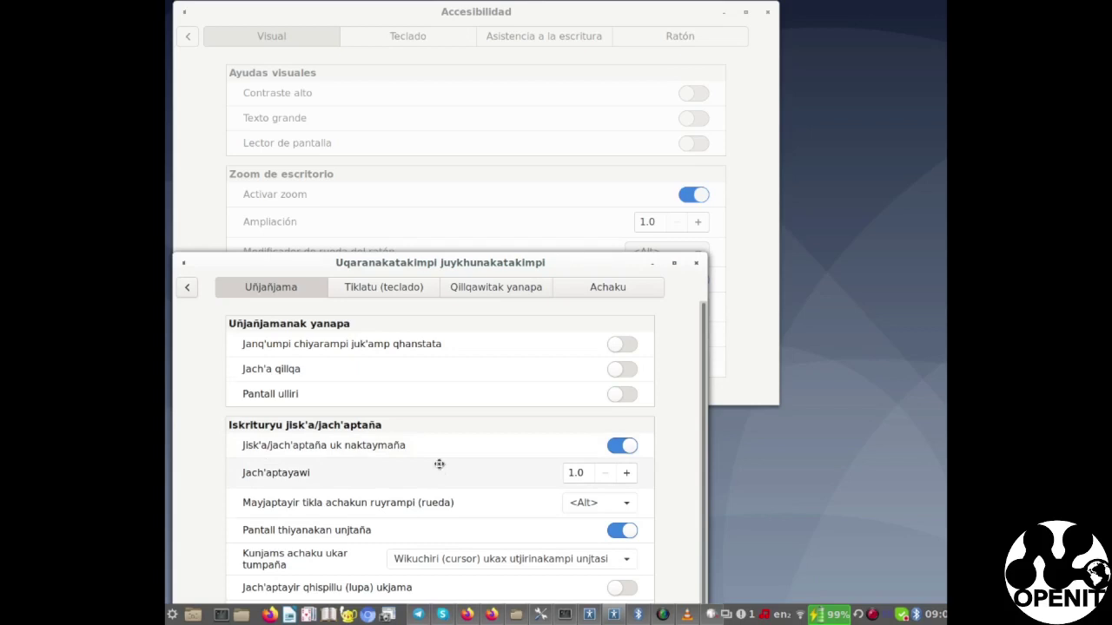
Review the Aymara visual accessibility options and turn off desktop zoom (Activar zoom) in the Spanish window
scroll(439, 466, "down", 1)
scroll(439, 465, "up", 1)
scroll(439, 466, "down", 1)
left_click(459, 197)
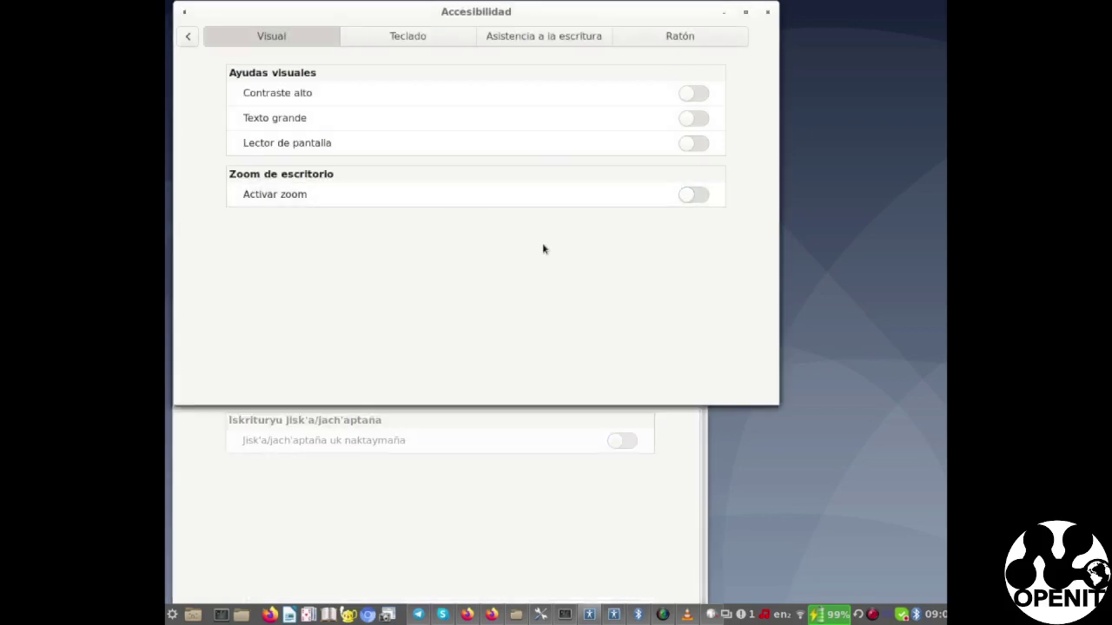
View the Teclado and Asistencia a la escritura options of the Spanish accessibility settings
left_click(188, 39)
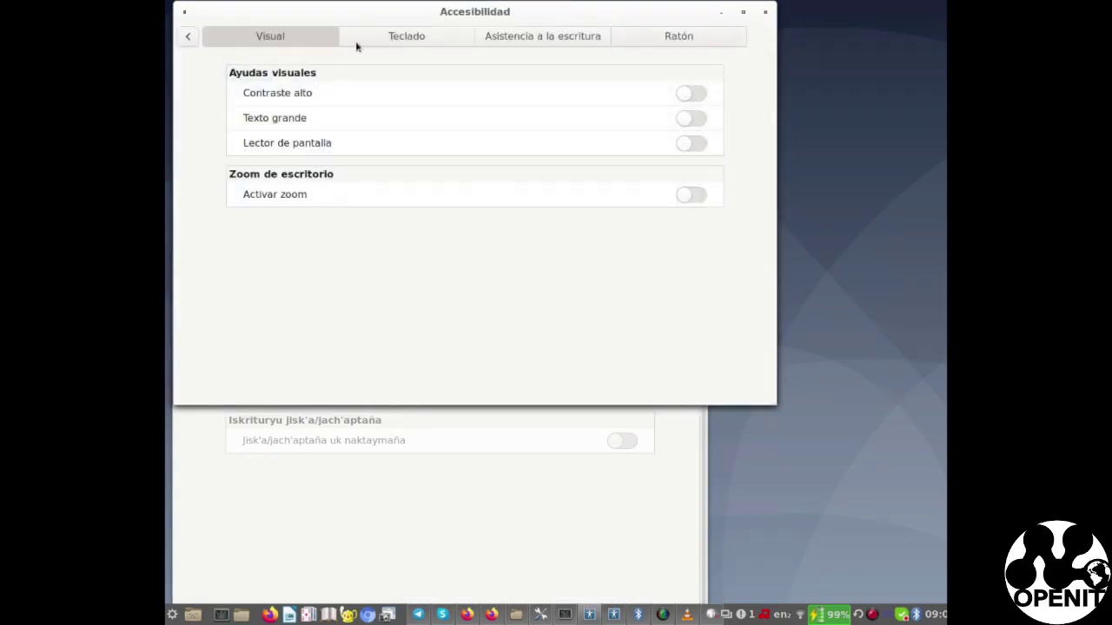
left_click(397, 41)
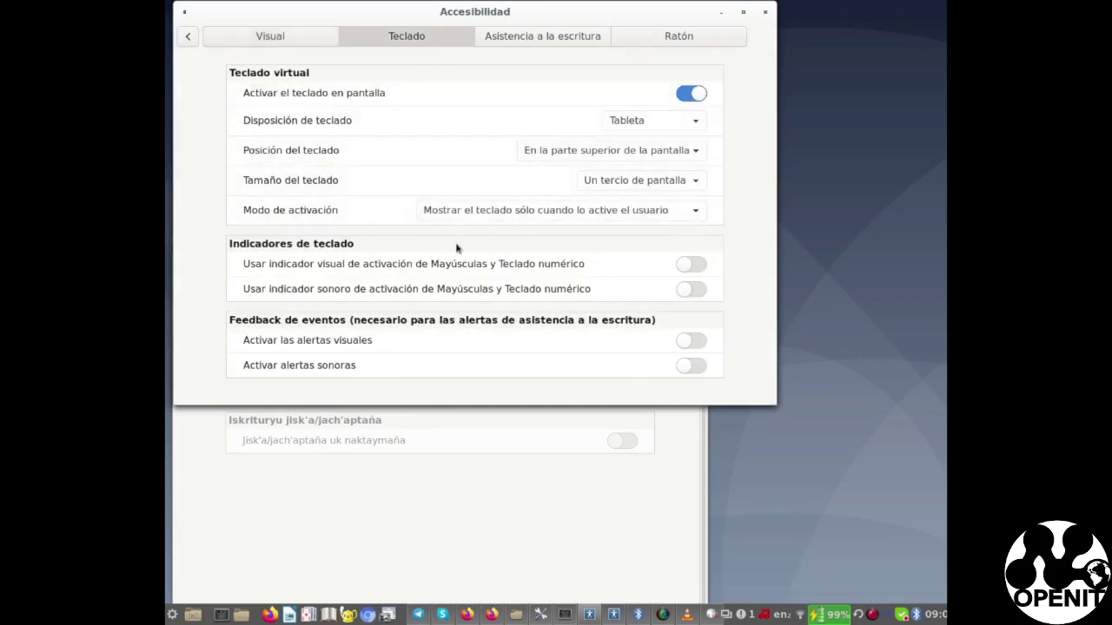
left_click(528, 34)
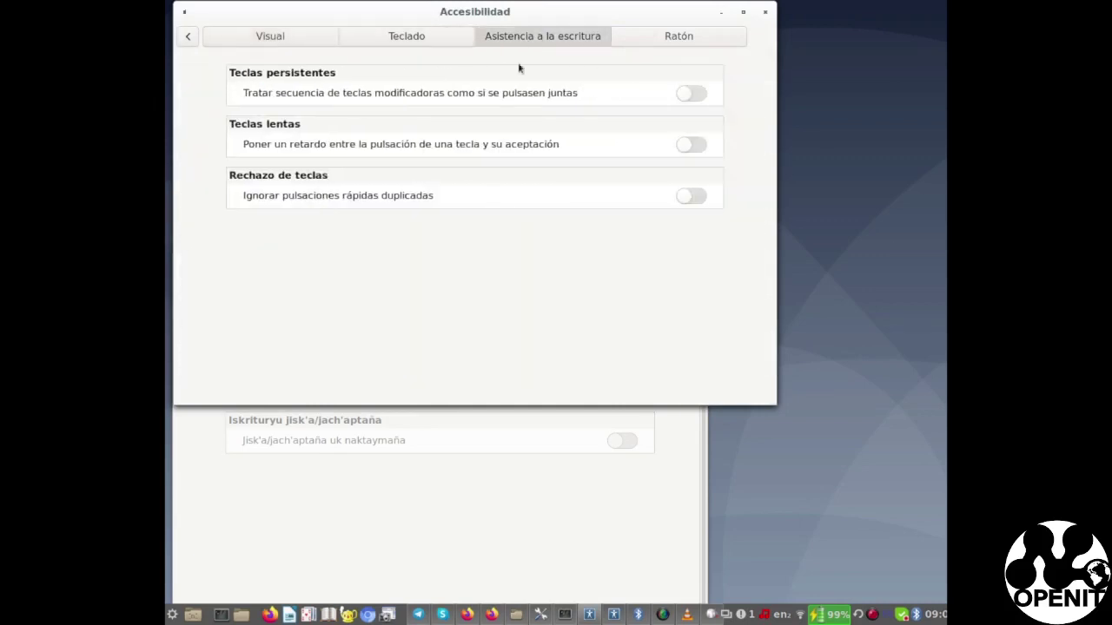
View the matching Tiklatu (teclado) and Qillqawitak yanapa options in the Aymara accessibility settings
left_click(441, 493)
left_click(397, 289)
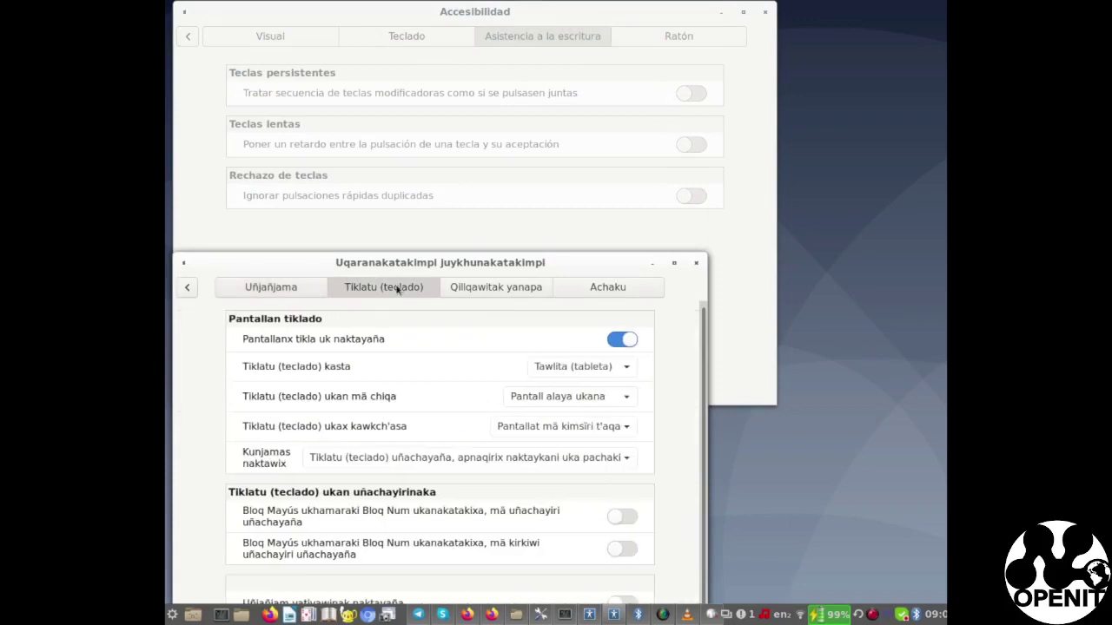
left_click(496, 288)
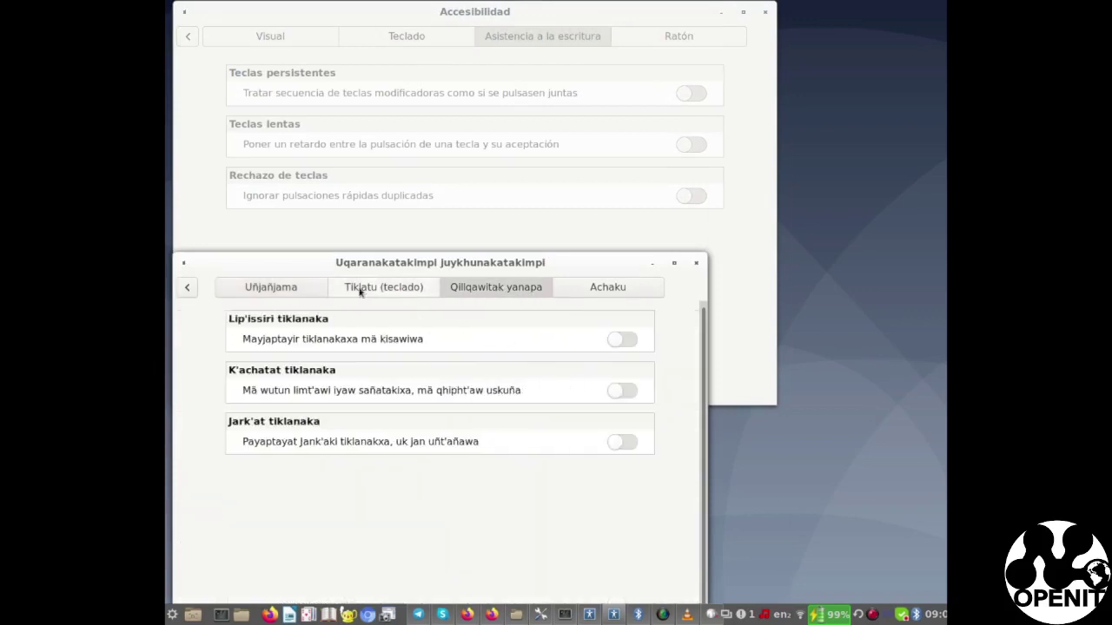
left_click(384, 289)
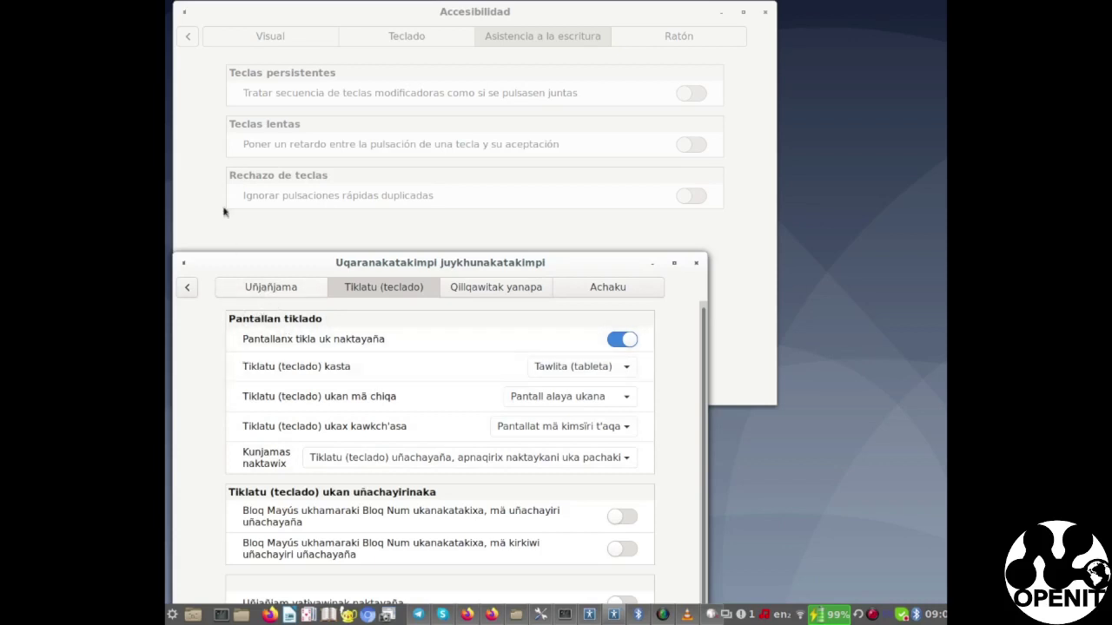
Return both windows to their settings overview and show the Apariencia category in the Spanish one
left_click(184, 290)
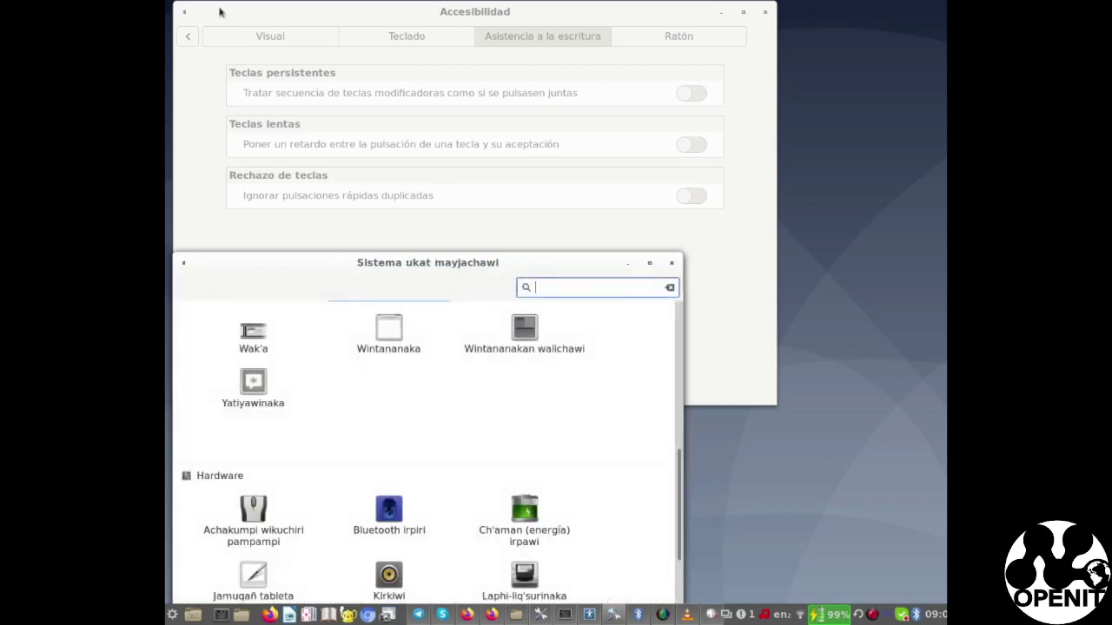
left_click(189, 39)
left_click(189, 39)
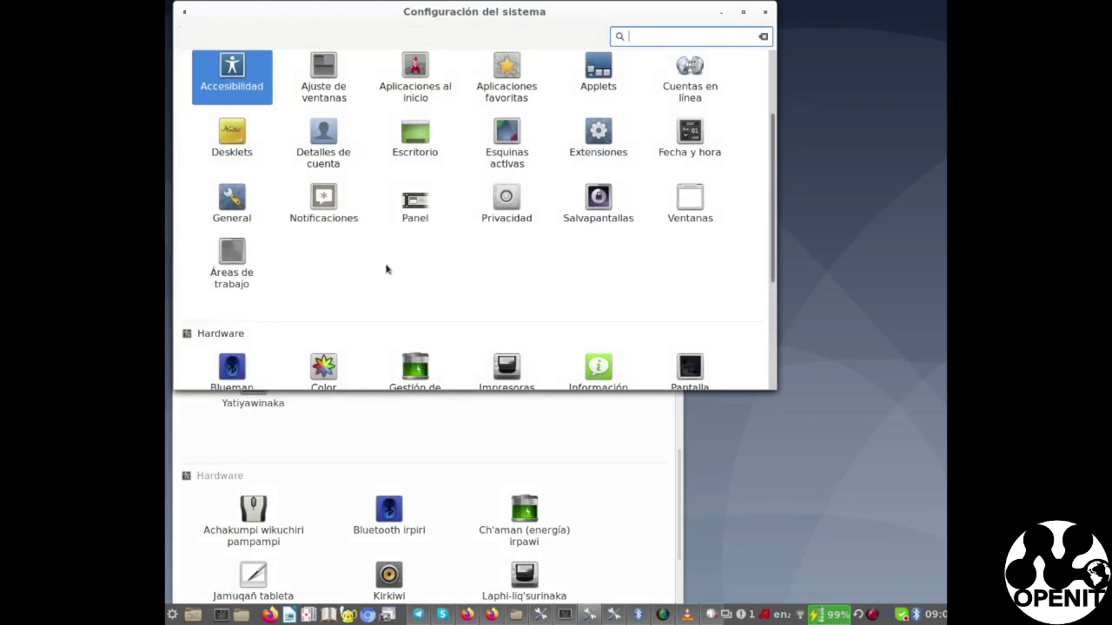
scroll(420, 302, "up", 1)
scroll(421, 303, "up", 2)
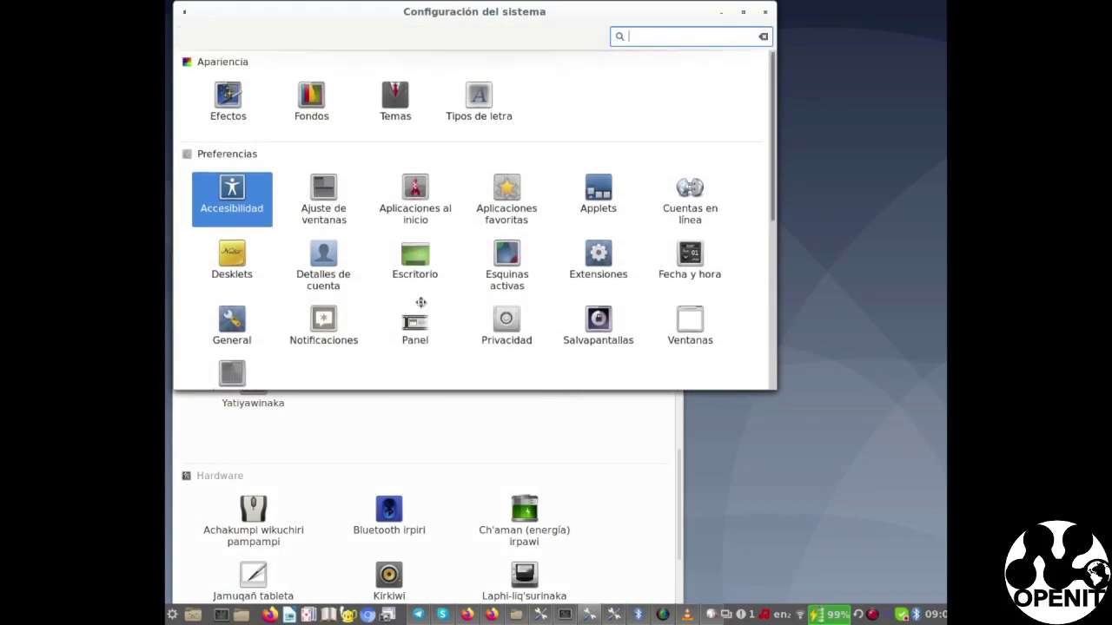
Look through the appearance, Ajlliñanaka and Hardware categories in the Aymara settings overview
left_click(481, 448)
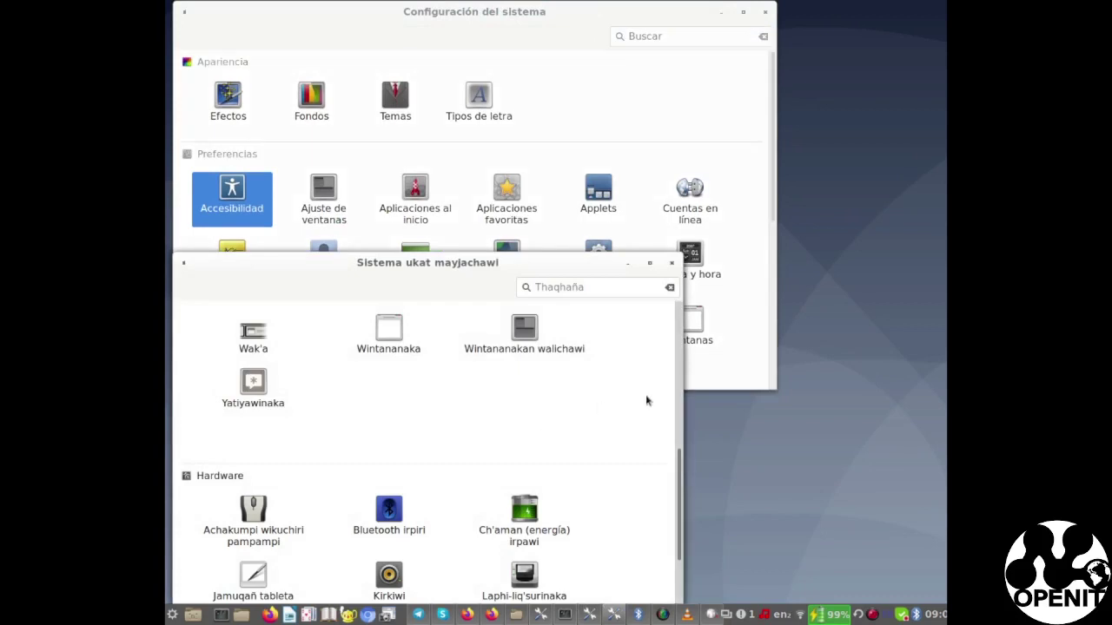
scroll(449, 366, "down", 2)
scroll(449, 366, "down", 3)
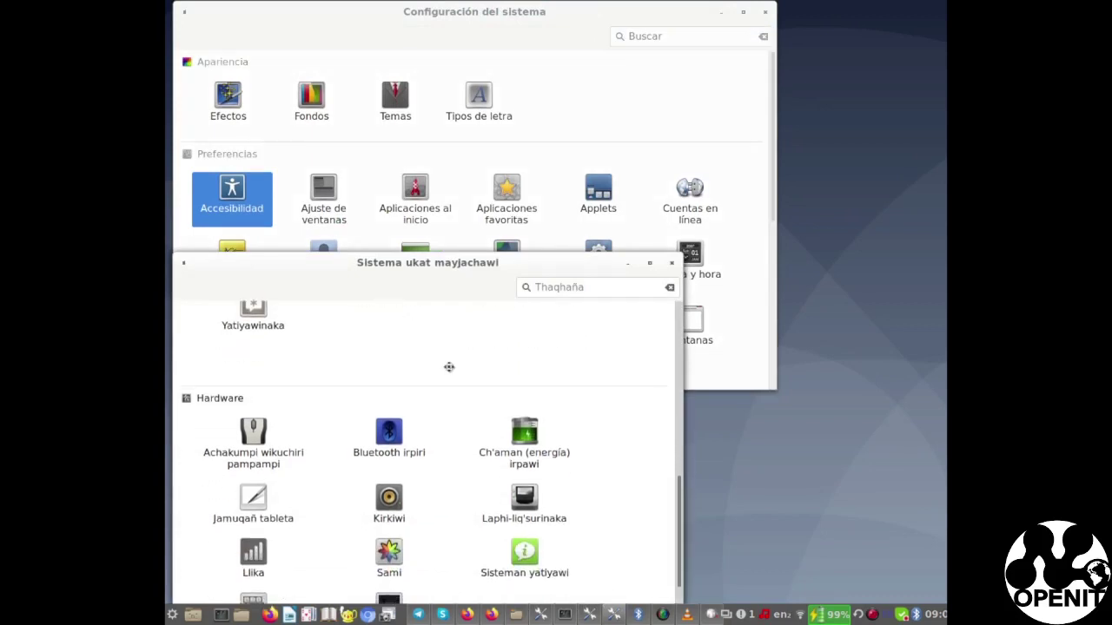
scroll(449, 366, "up", 2)
scroll(449, 367, "up", 6)
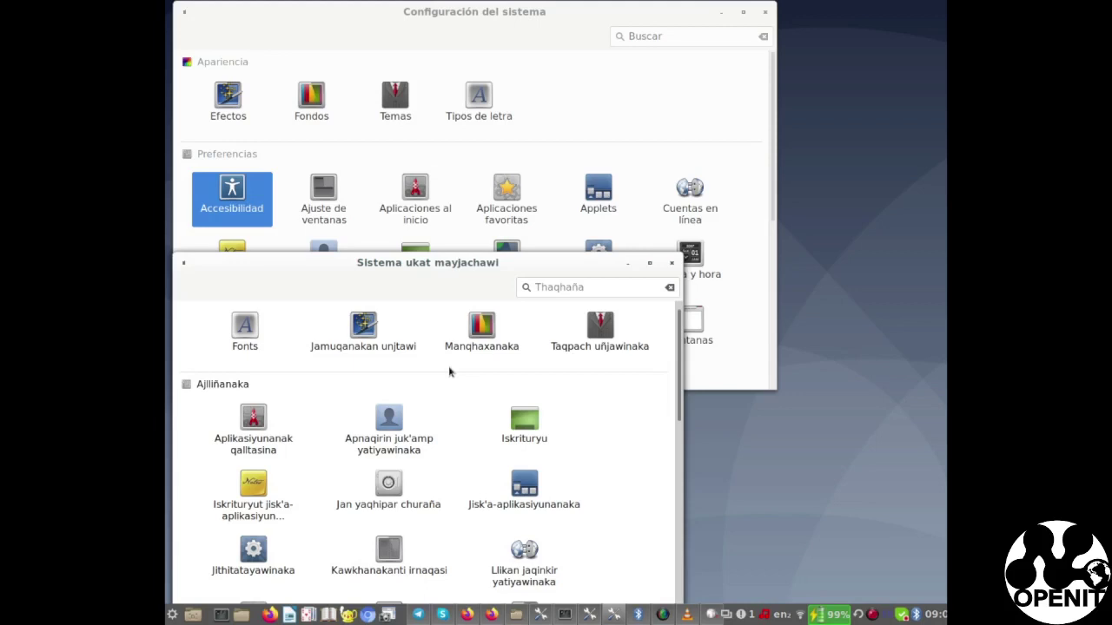
scroll(587, 414, "down", 3)
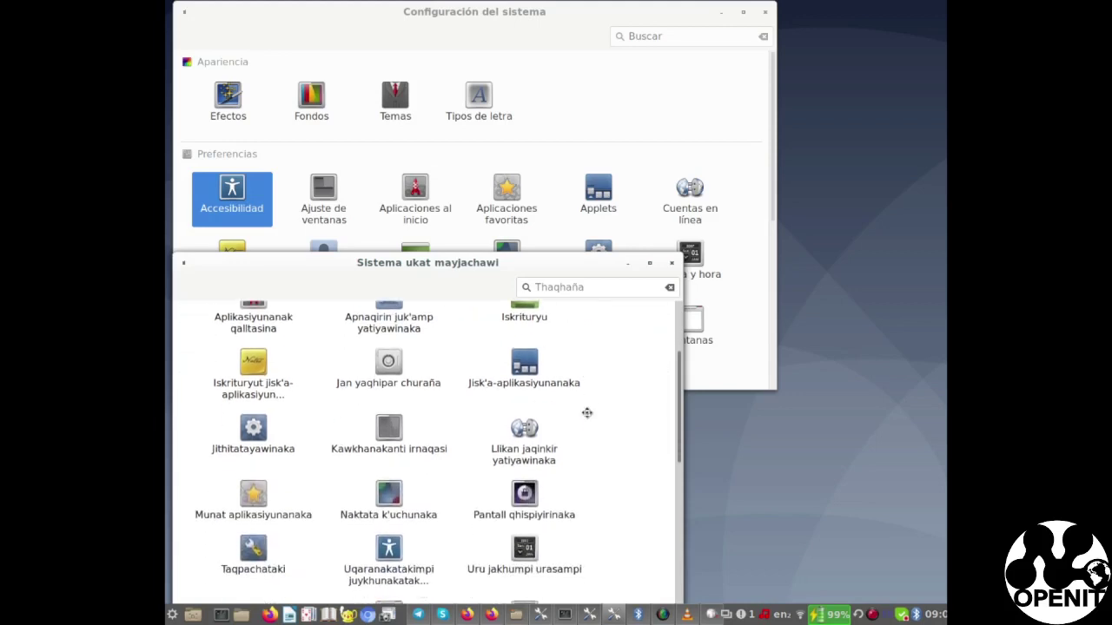
scroll(587, 414, "down", 2)
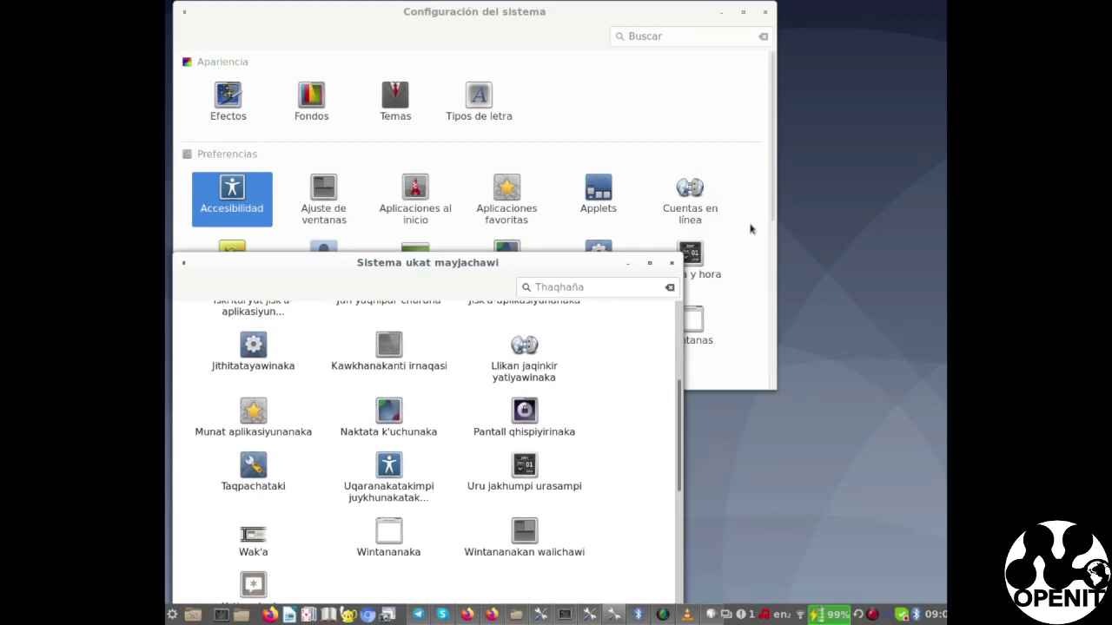
View the hot corner settings in Spanish (Esquinas activas) and Aymara (Naktata k'uchunaka), and return the Aymara window to its overview
left_click(751, 230)
scroll(750, 224, "down", 2)
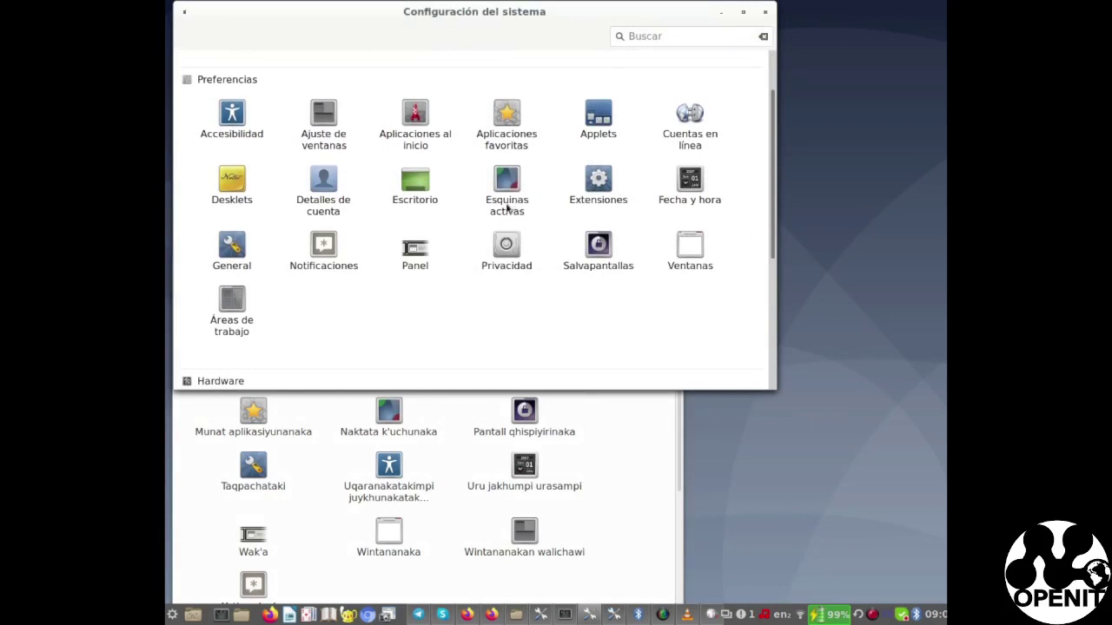
left_click(512, 208)
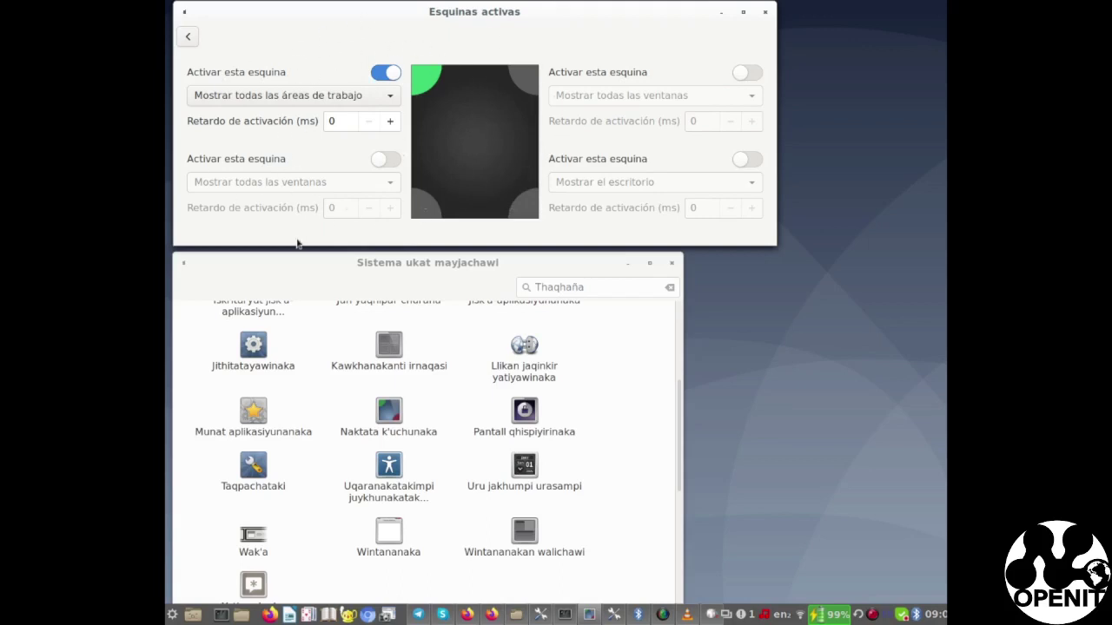
left_click(396, 435)
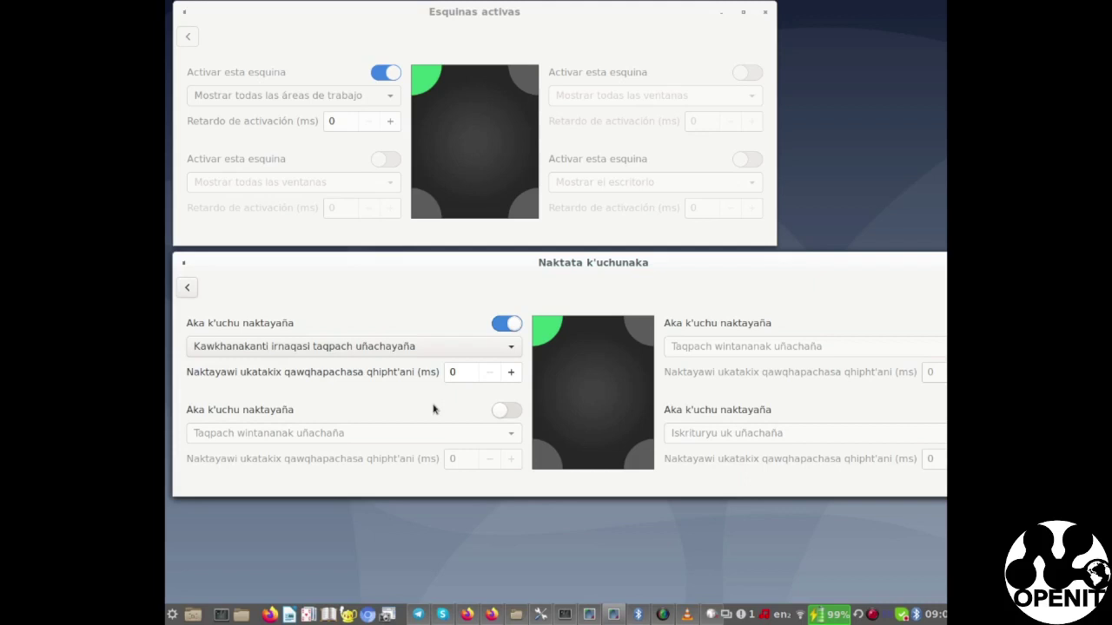
left_click(187, 289)
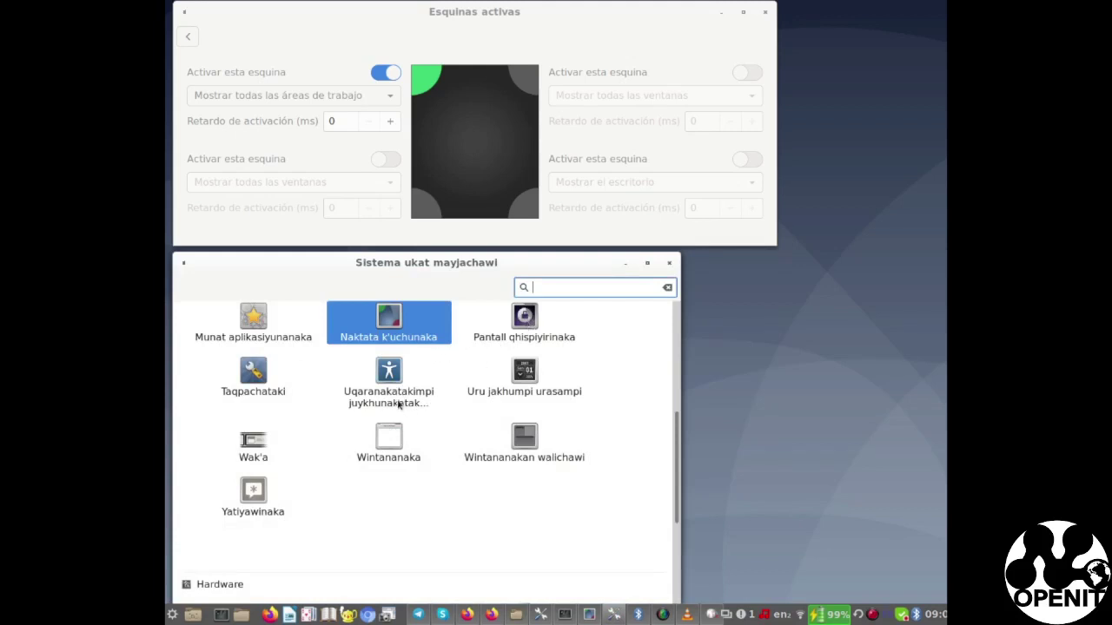
View the Aymara date and time settings (Uru jakhumpi urasampi) and window tiling settings (Wintananakan walichawi)
left_click(527, 393)
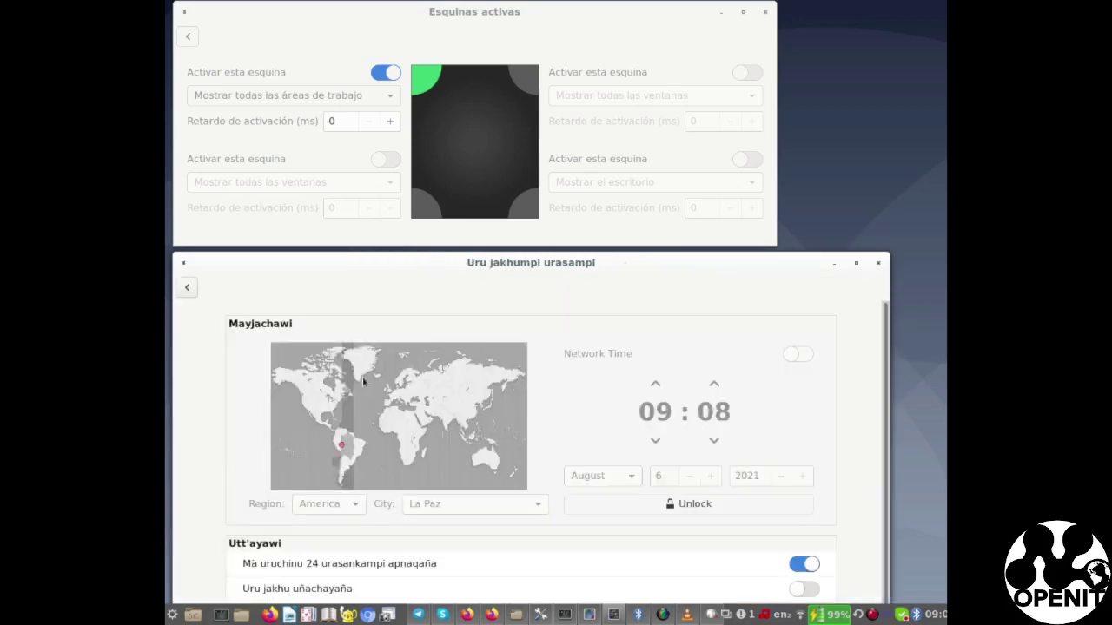
left_click(187, 289)
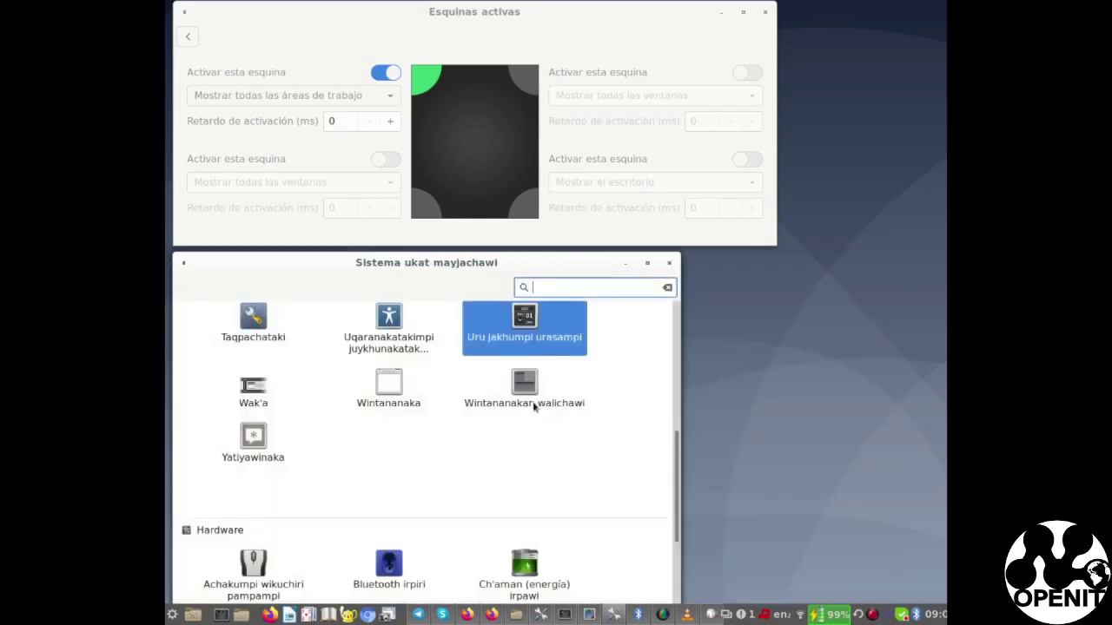
left_click(528, 391)
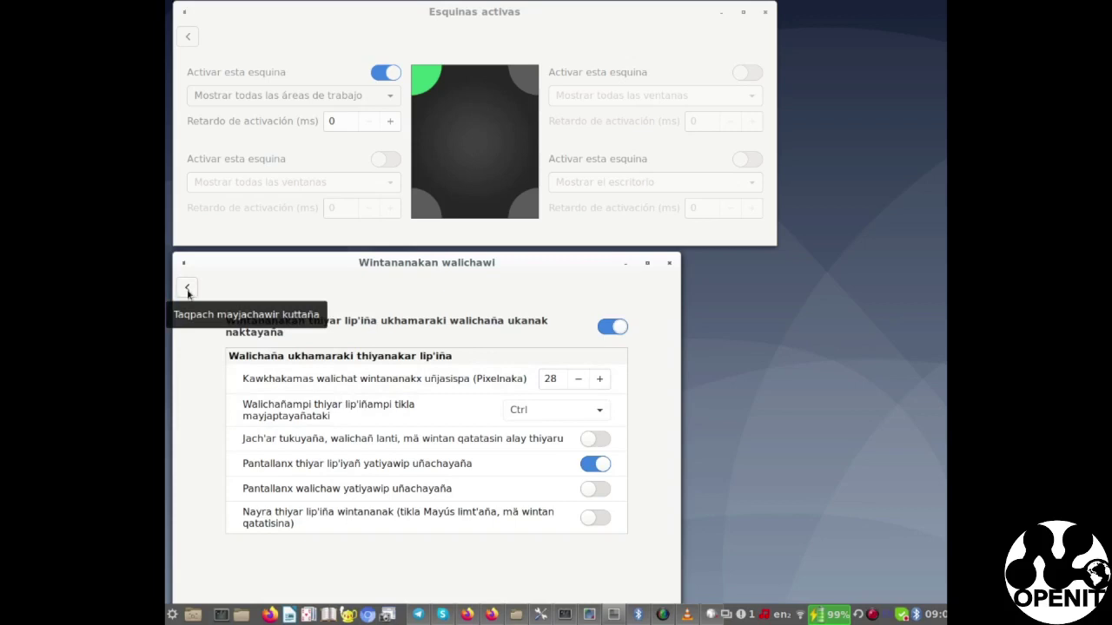
left_click(188, 289)
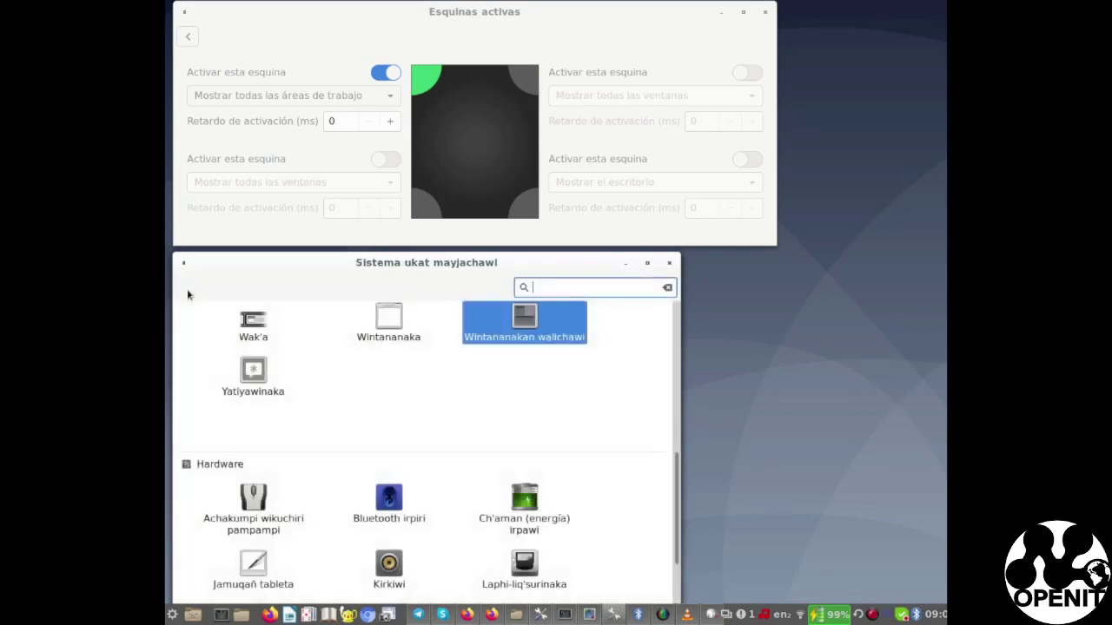
Show the Hardware category in the Aymara window and return the Spanish window from Esquinas activas to its overview
scroll(375, 408, "down", 3)
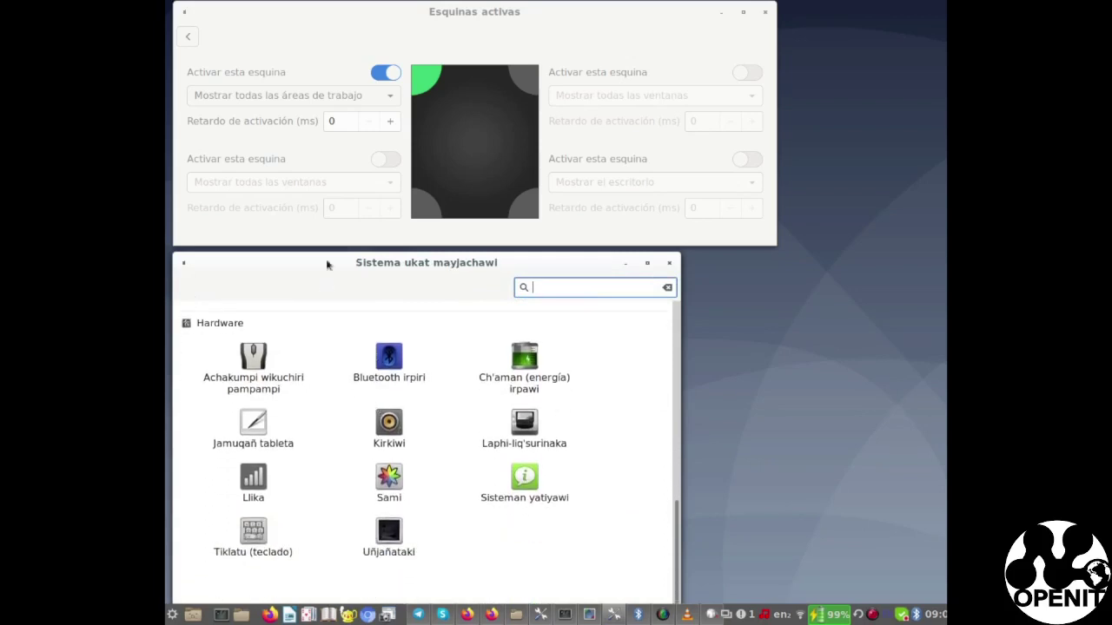
left_click(189, 40)
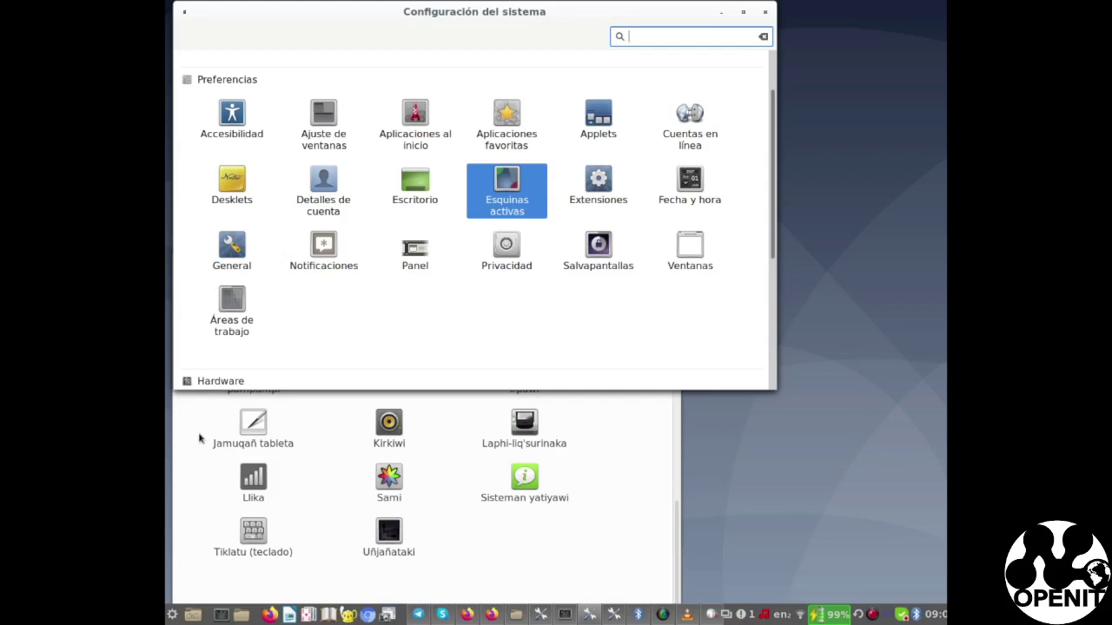
Show the Hardware category in the Spanish window, then view the Aymara graphics tablet settings (Jamuqañ tableta) and return to the Aymara overview
scroll(303, 322, "down", 5)
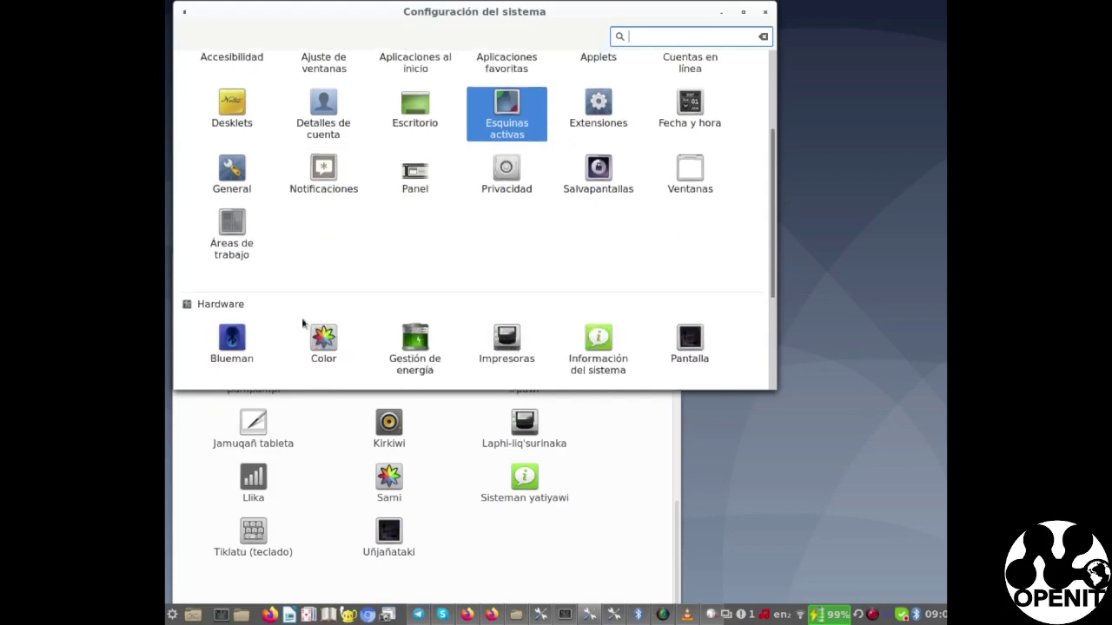
left_click(204, 440)
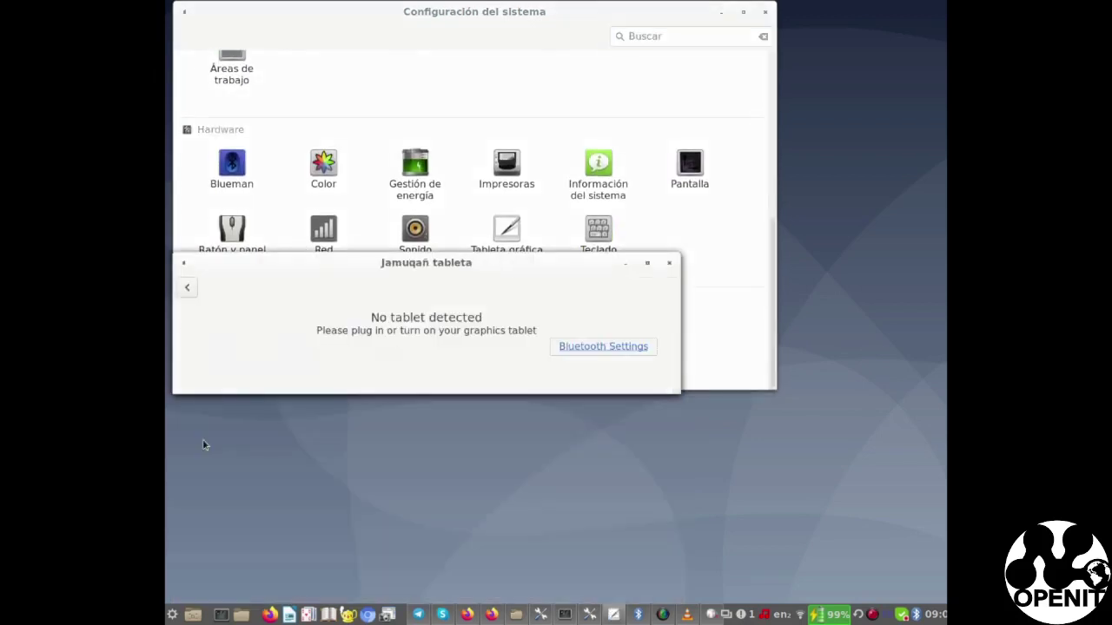
left_click(187, 288)
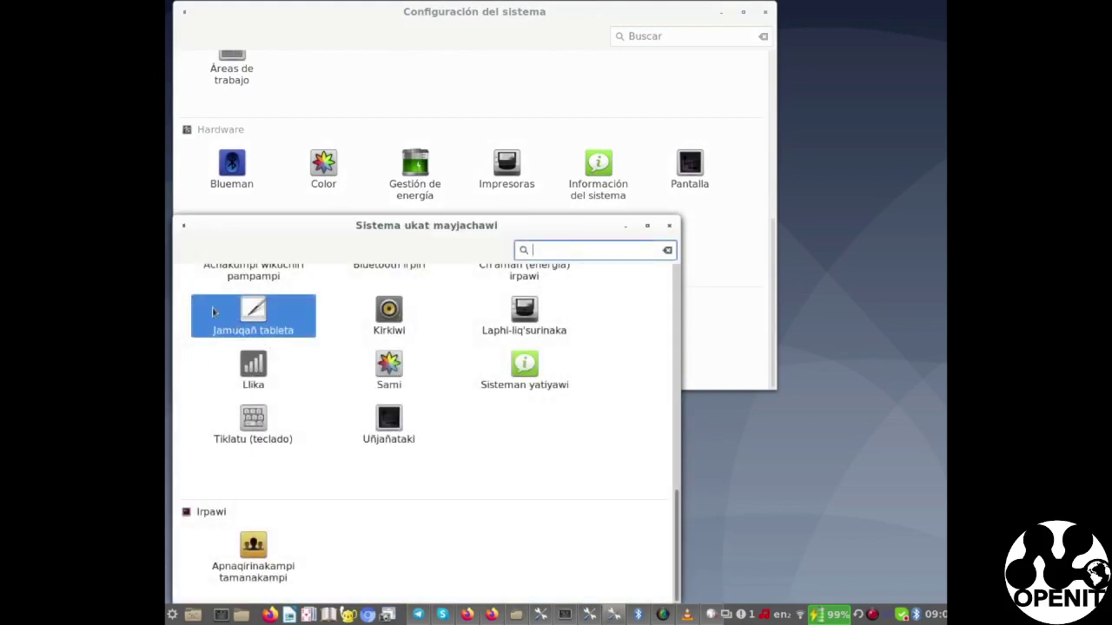
Examine the Aymara names in the Hardware and Irpawi categories against the Spanish Hardware category
scroll(193, 320, "up", 2)
scroll(192, 321, "up", 1)
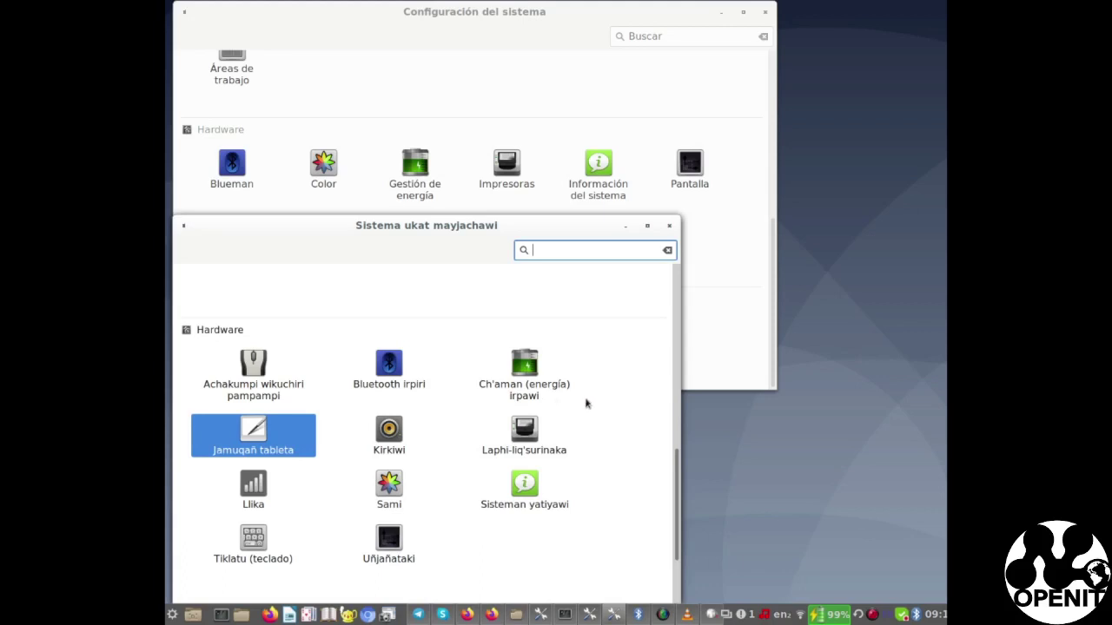
scroll(587, 401, "down", 2)
scroll(587, 400, "up", 1)
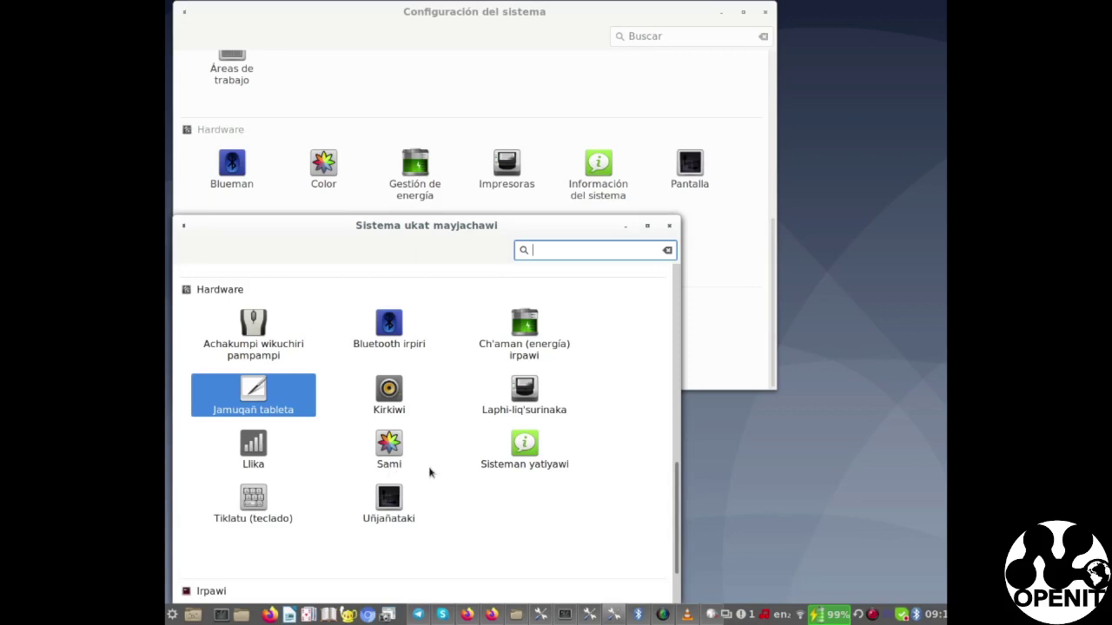
scroll(424, 401, "down", 3)
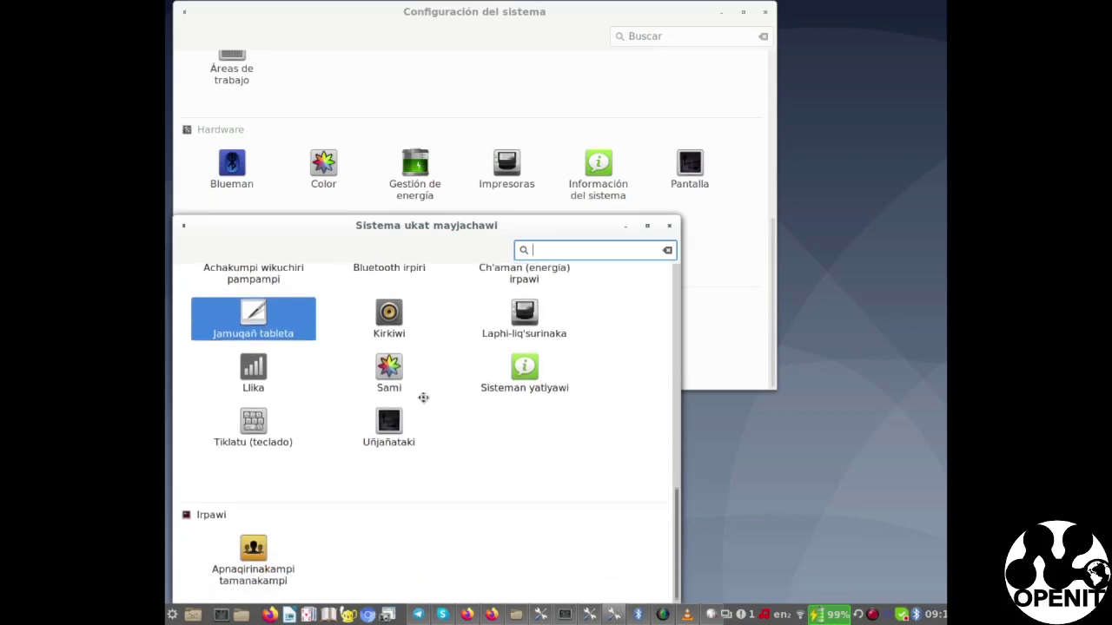